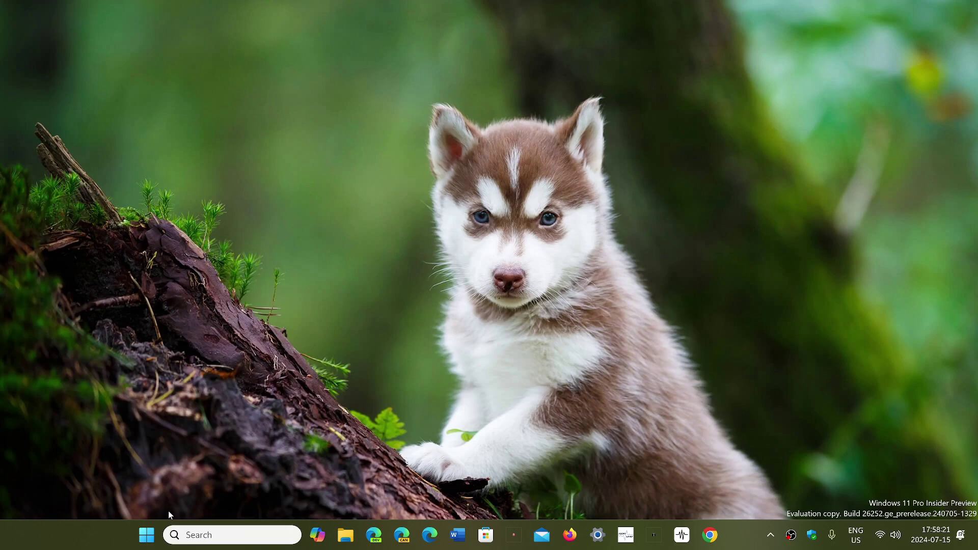
{"action": "left_click", "coordinate": [146, 535]}
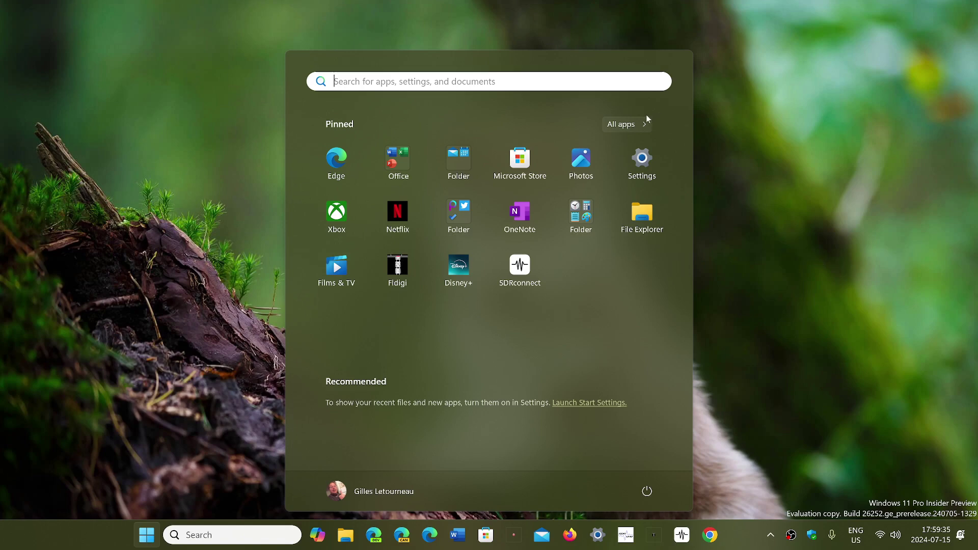
{"action": "left_click", "coordinate": [628, 124]}
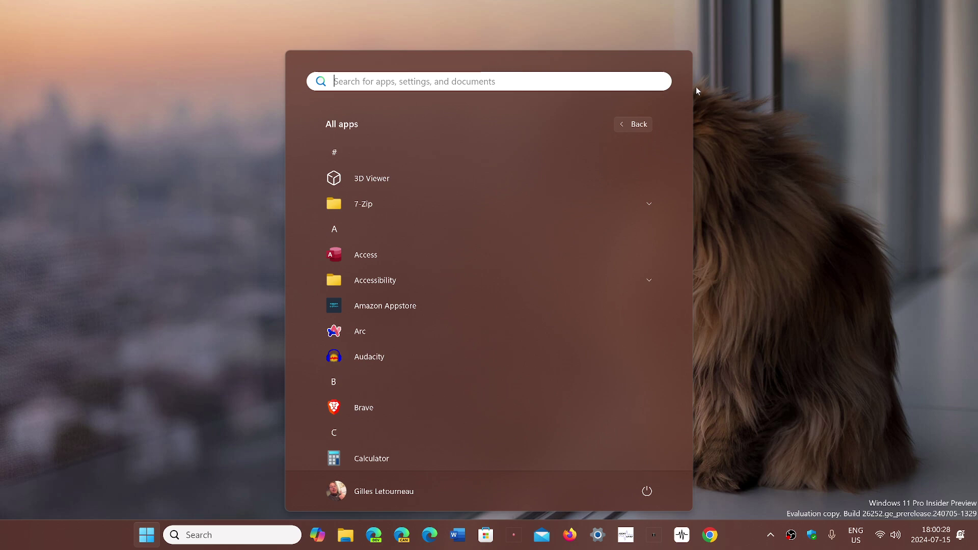
{"action": "left_click", "coordinate": [633, 126]}
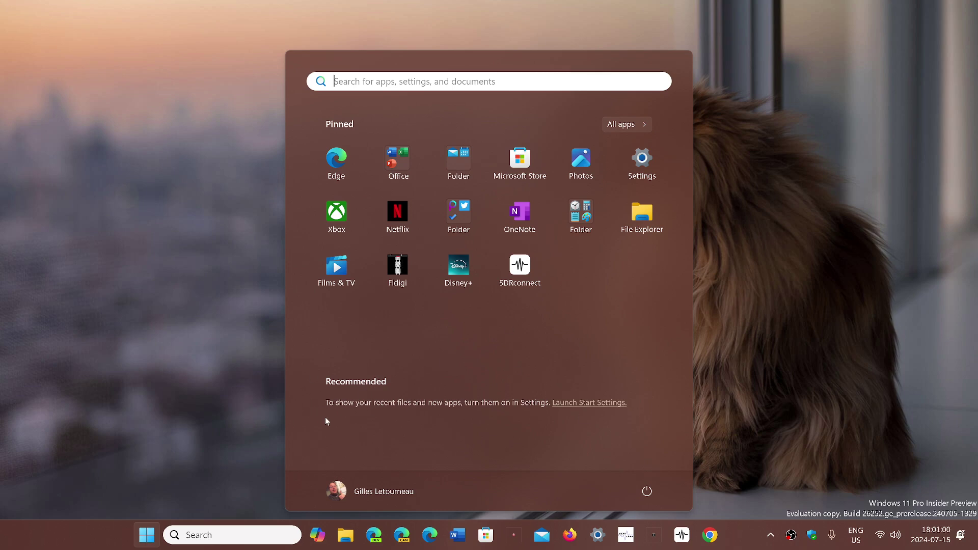
{"action": "left_click", "coordinate": [623, 125]}
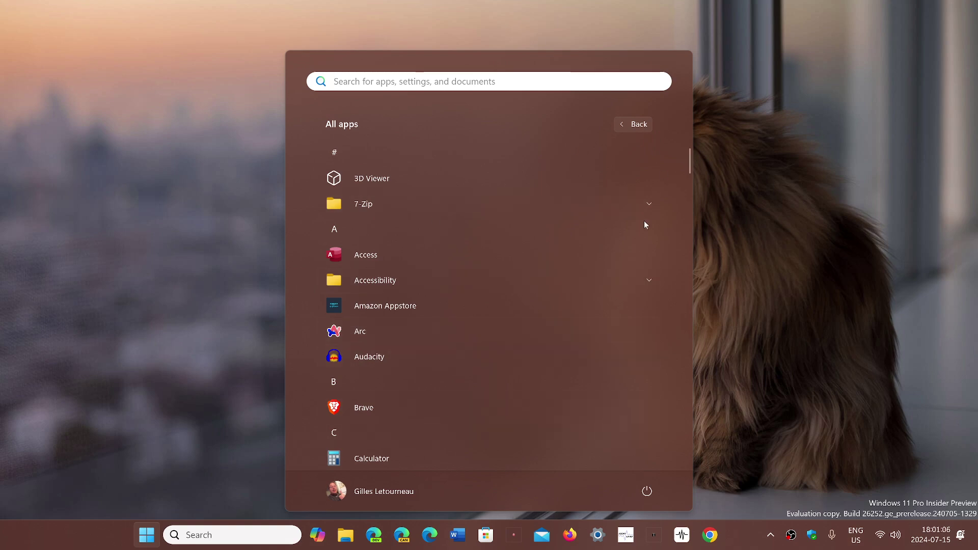
{"action": "left_click", "coordinate": [643, 123]}
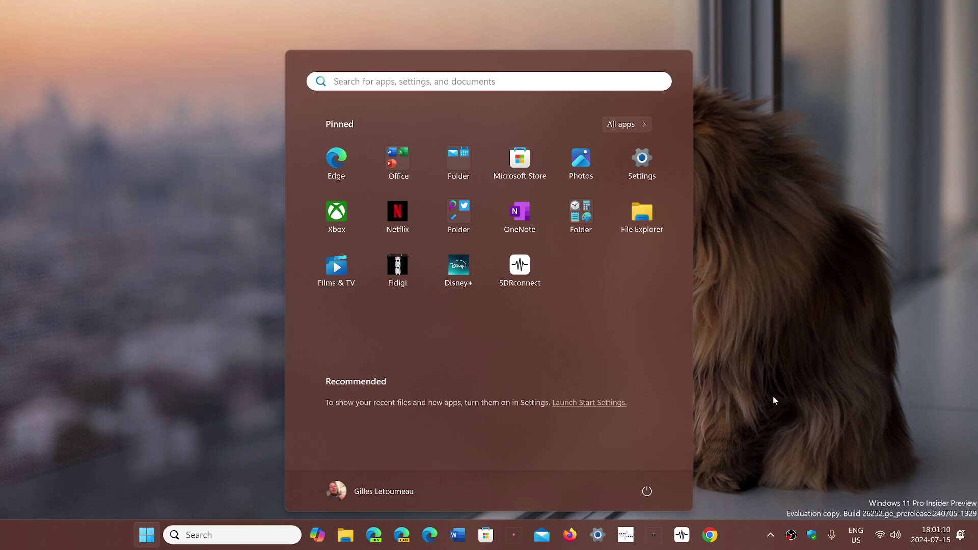
Dismiss the Start menu, revealing the cat-by-the-window desktop wallpaper and taskbar
{"action": "left_click", "coordinate": [734, 526]}
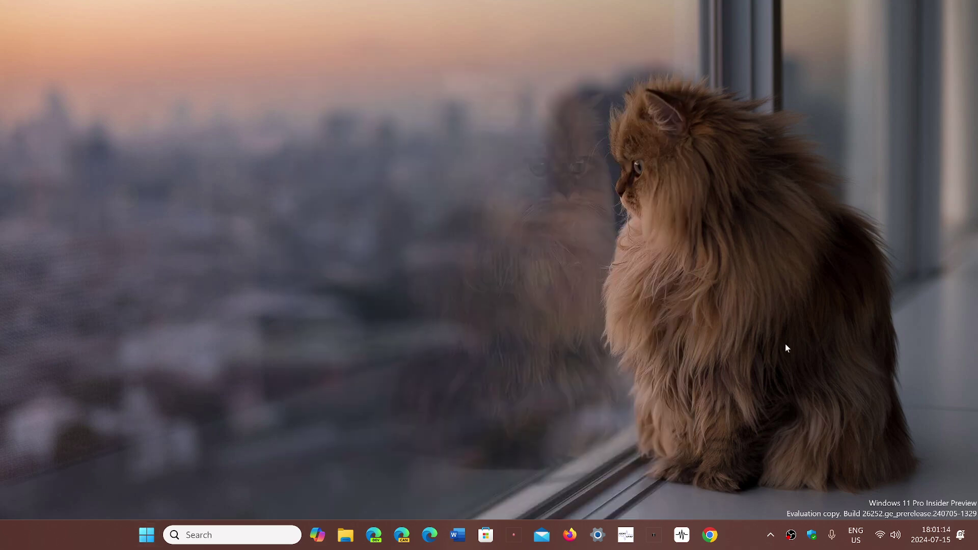